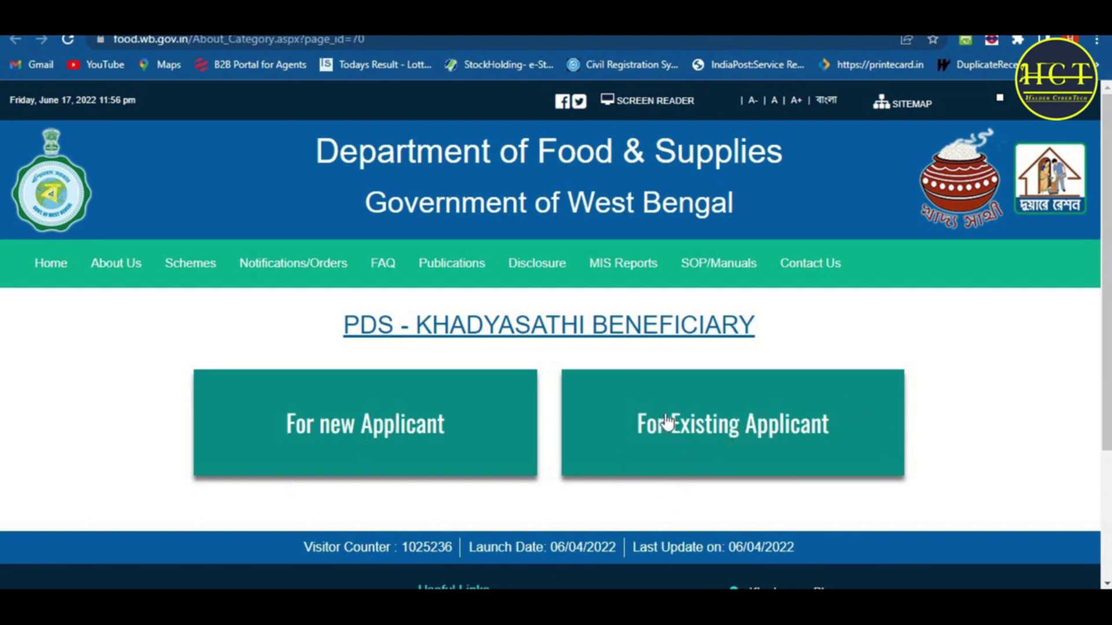
Open the existing applicant services and request an OTP for the applicant's mobile number.
{"action": "left_click", "coordinate": [671, 440]}
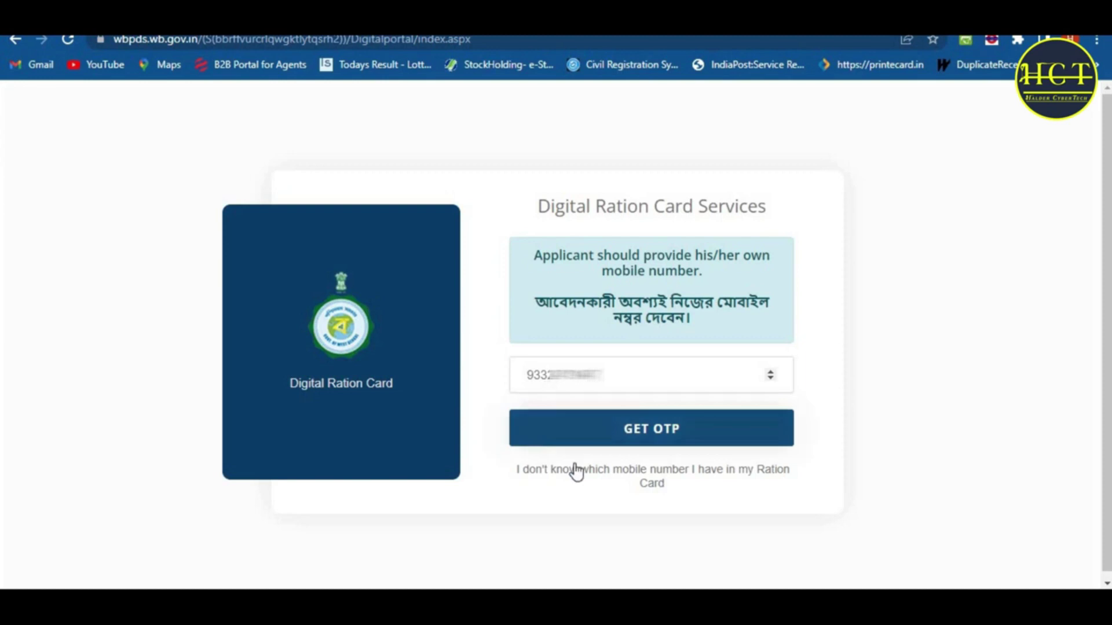
{"action": "left_click", "coordinate": [657, 444]}
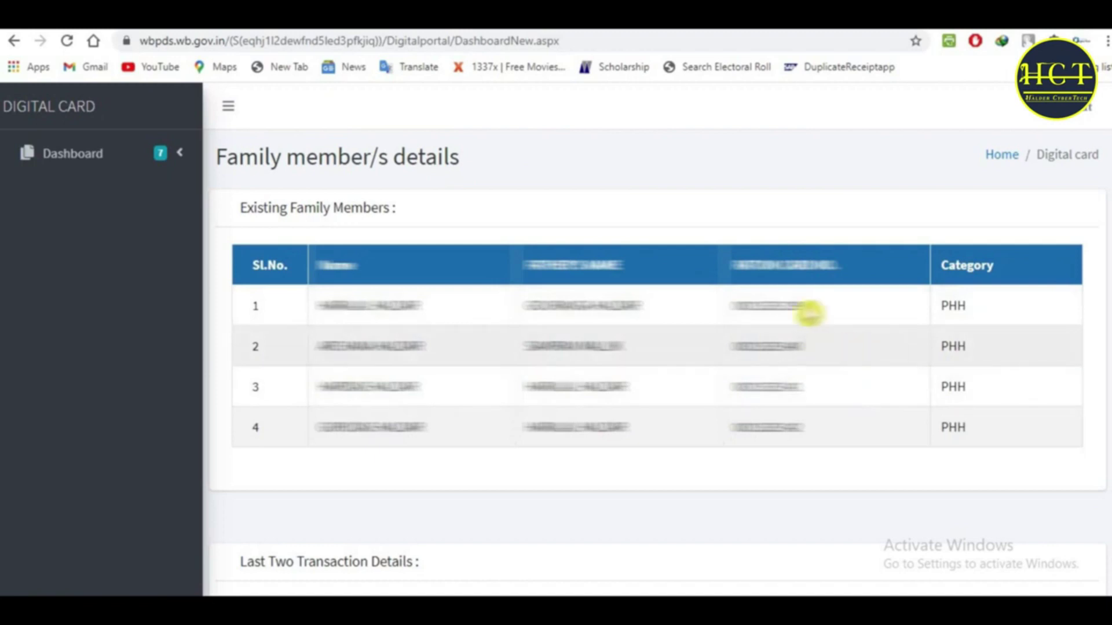
Open the Form-4 application for adding members to the existing family.
{"action": "scroll", "coordinate": [707, 341], "scroll_direction": "down", "scroll_amount": 12}
{"action": "scroll", "coordinate": [705, 328], "scroll_direction": "up", "scroll_amount": 3}
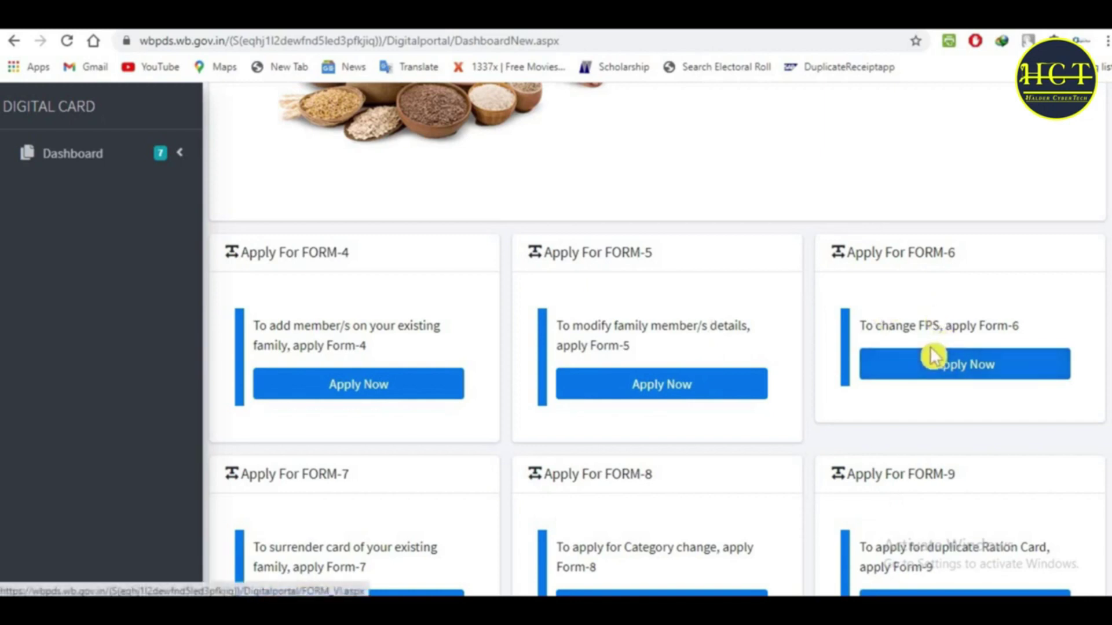
{"action": "scroll", "coordinate": [886, 355], "scroll_direction": "down", "scroll_amount": 3}
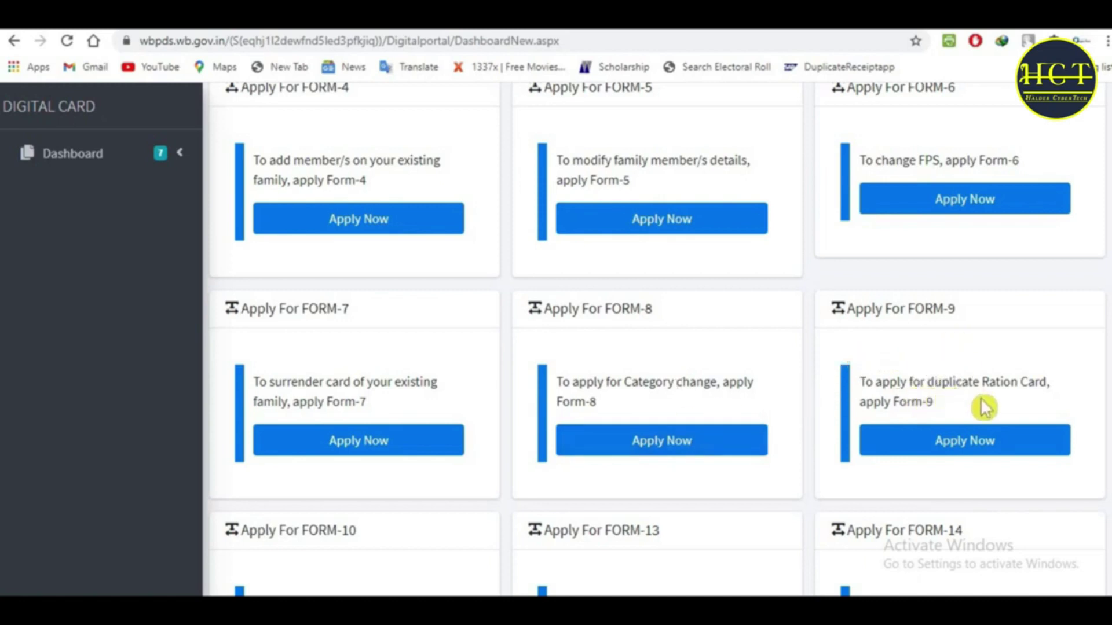
{"action": "scroll", "coordinate": [984, 407], "scroll_direction": "down", "scroll_amount": 3}
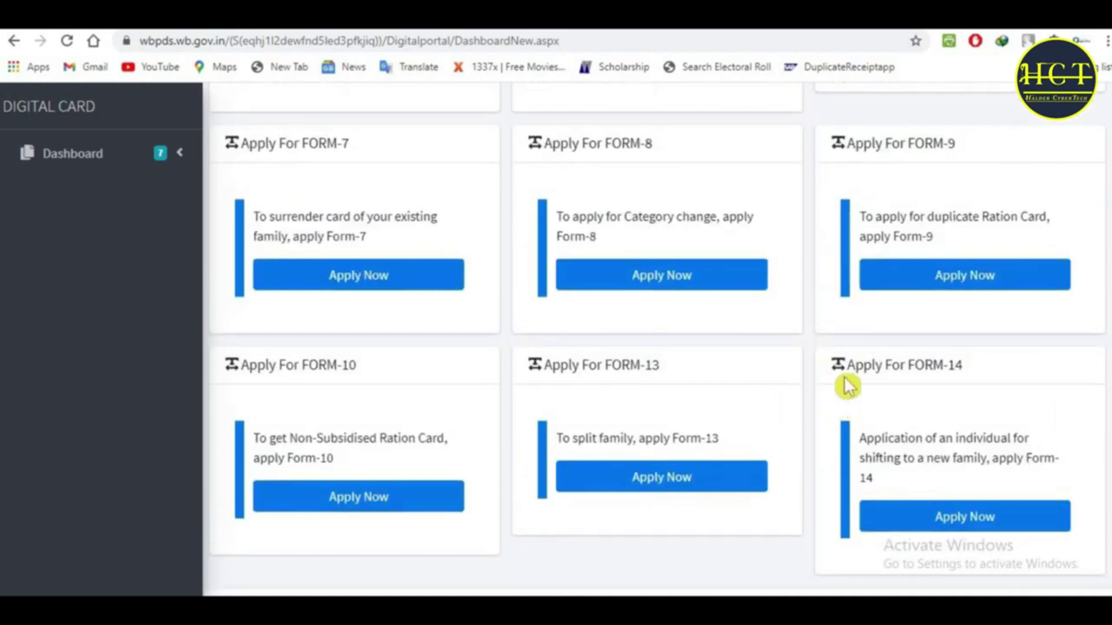
{"action": "scroll", "coordinate": [653, 378], "scroll_direction": "down", "scroll_amount": 1}
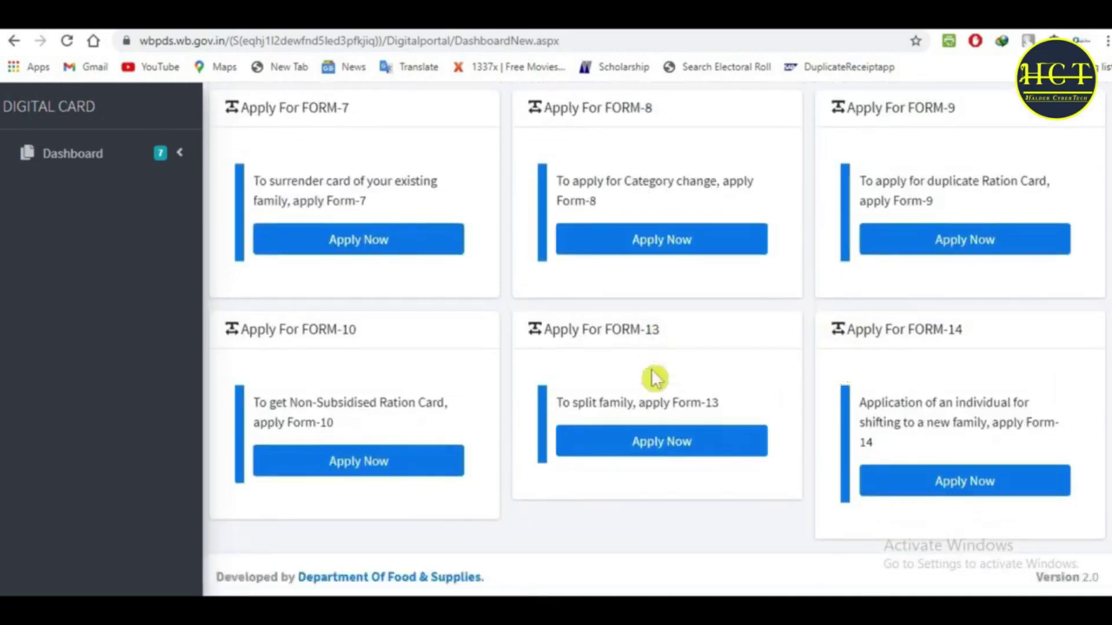
{"action": "scroll", "coordinate": [659, 377], "scroll_direction": "up", "scroll_amount": 6}
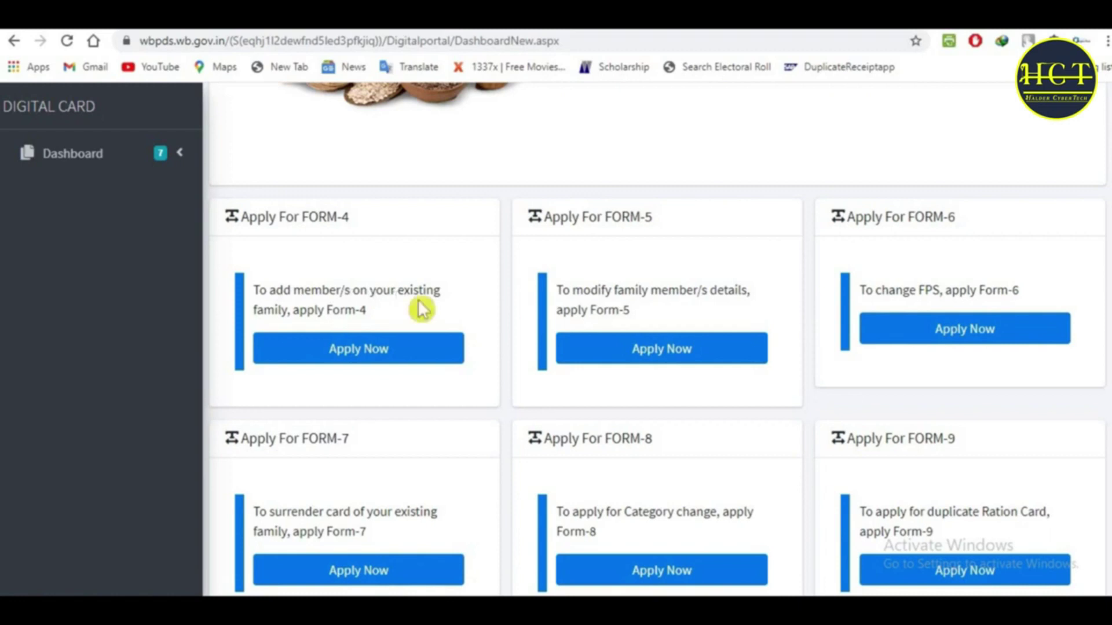
{"action": "left_click", "coordinate": [336, 331]}
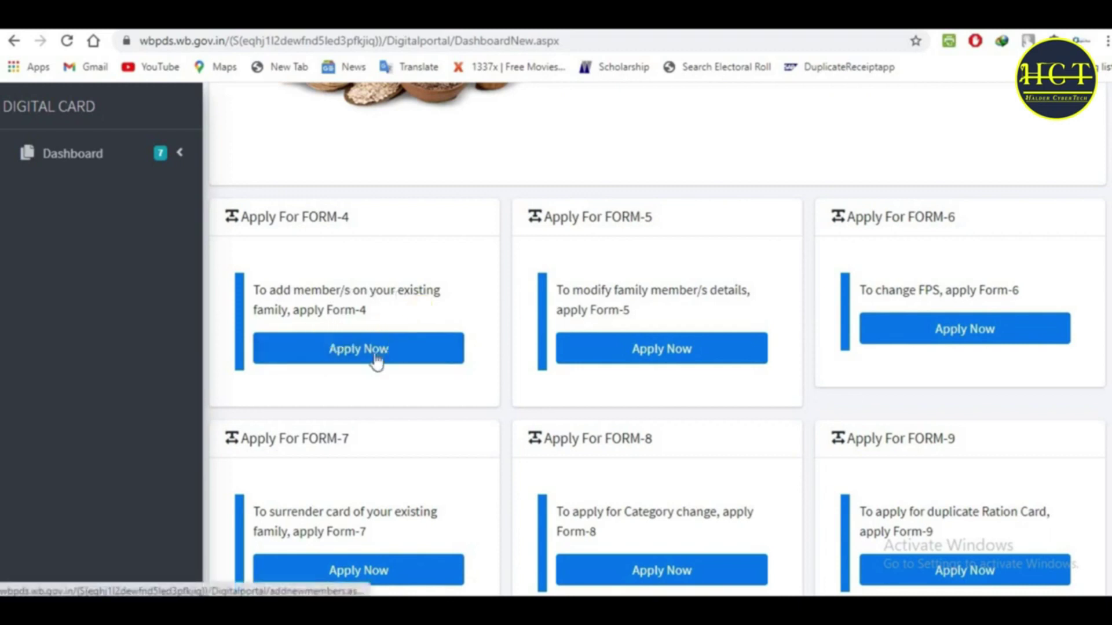
{"action": "left_click", "coordinate": [357, 351]}
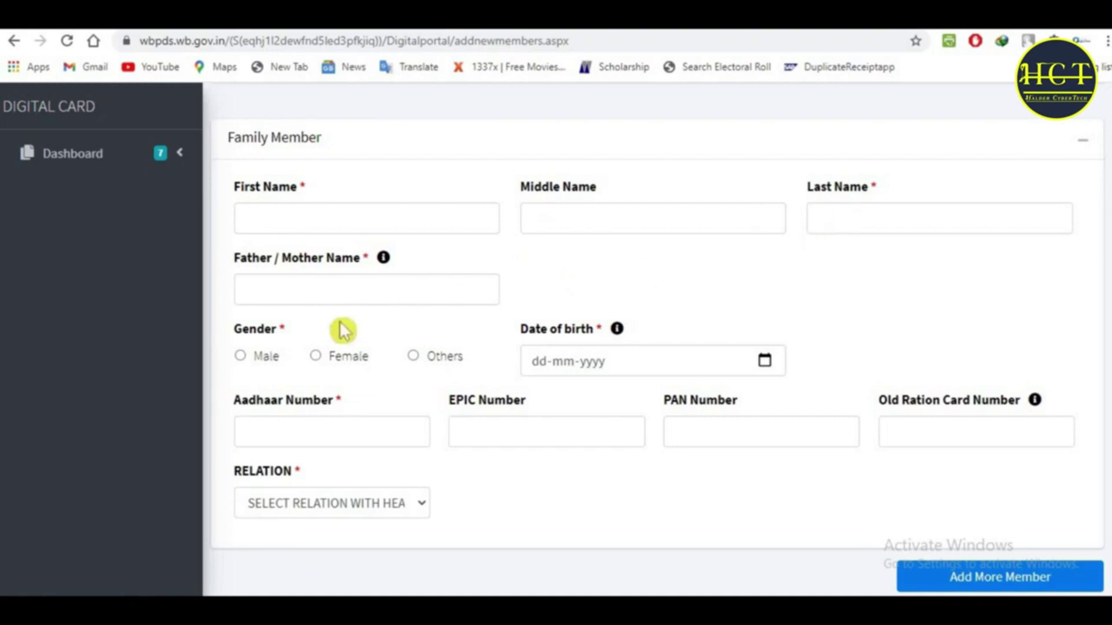
Check the gender and date of birth fields of the Family Member form and set the relation to OTHER.
{"action": "left_click", "coordinate": [238, 363]}
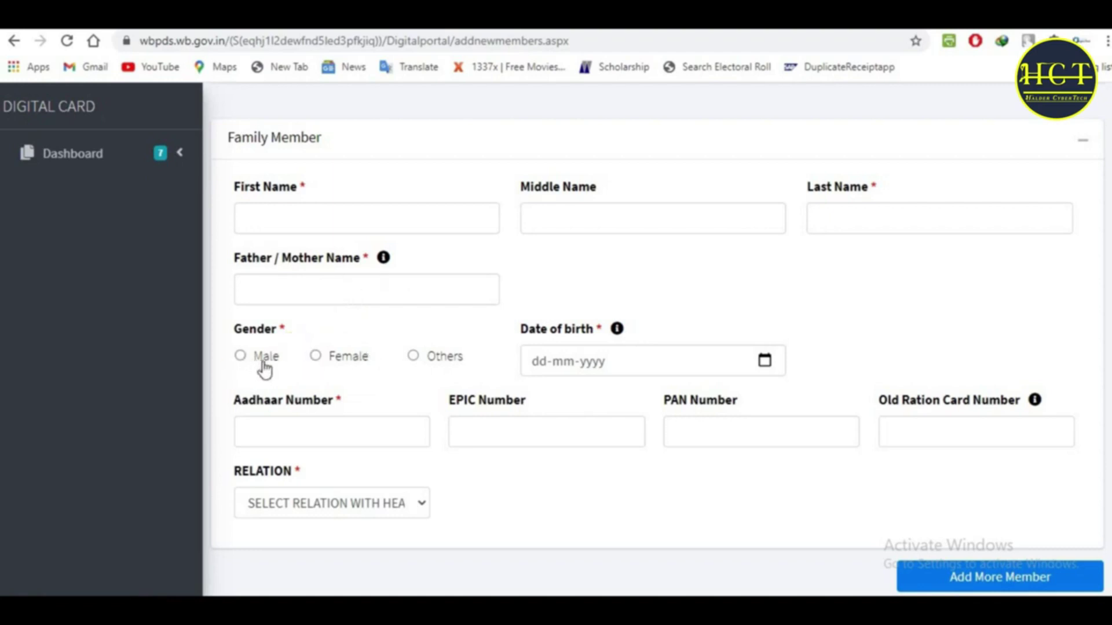
{"action": "left_click", "coordinate": [615, 327]}
{"action": "left_click", "coordinate": [363, 509]}
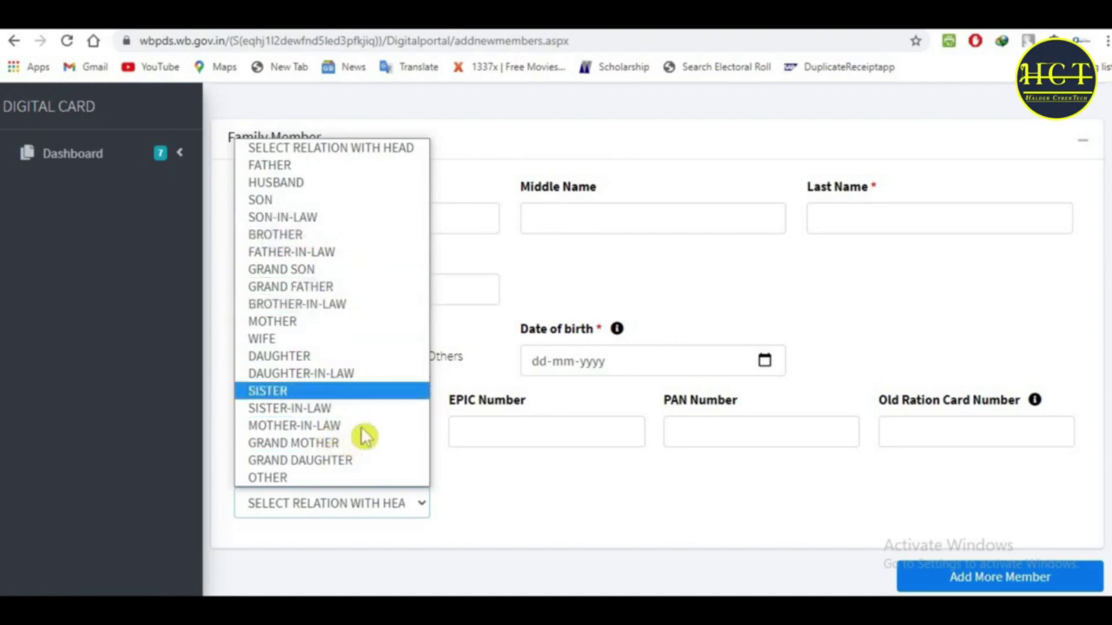
{"action": "left_click", "coordinate": [293, 479]}
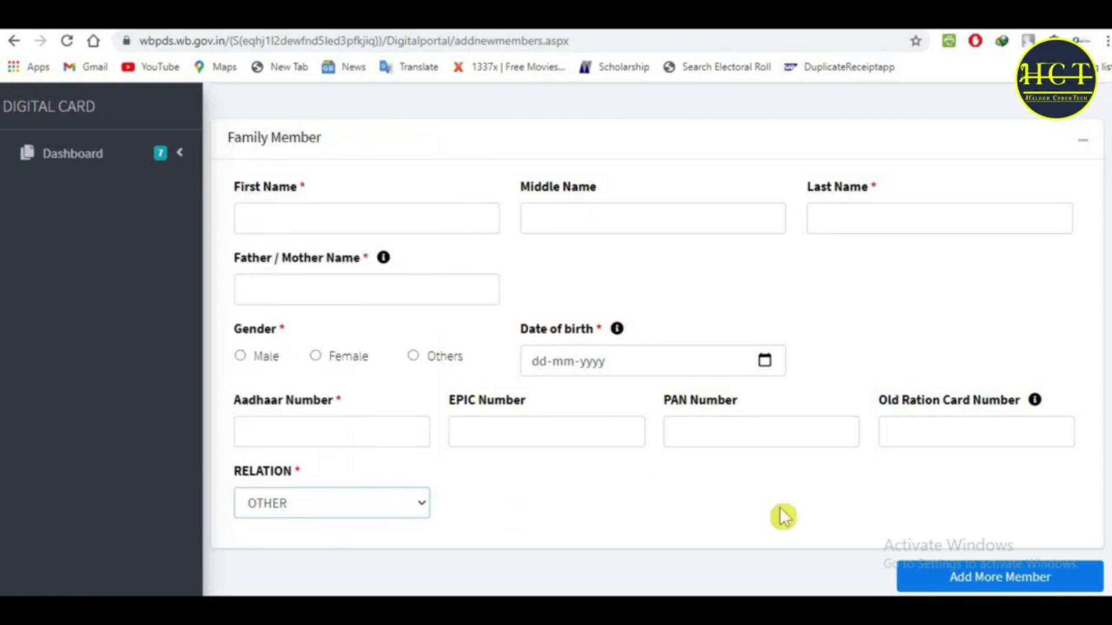
Expand the additional Family Members section below the first member's details, examine its fields, and collapse it.
{"action": "scroll", "coordinate": [874, 442], "scroll_direction": "down", "scroll_amount": 3}
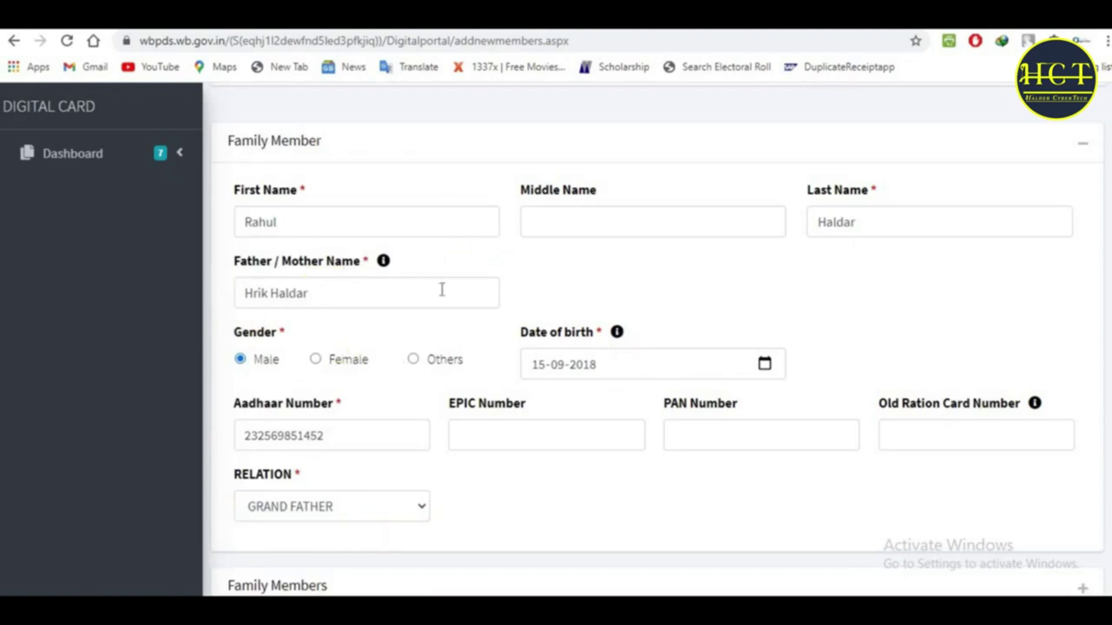
{"action": "scroll", "coordinate": [579, 324], "scroll_direction": "down", "scroll_amount": 3}
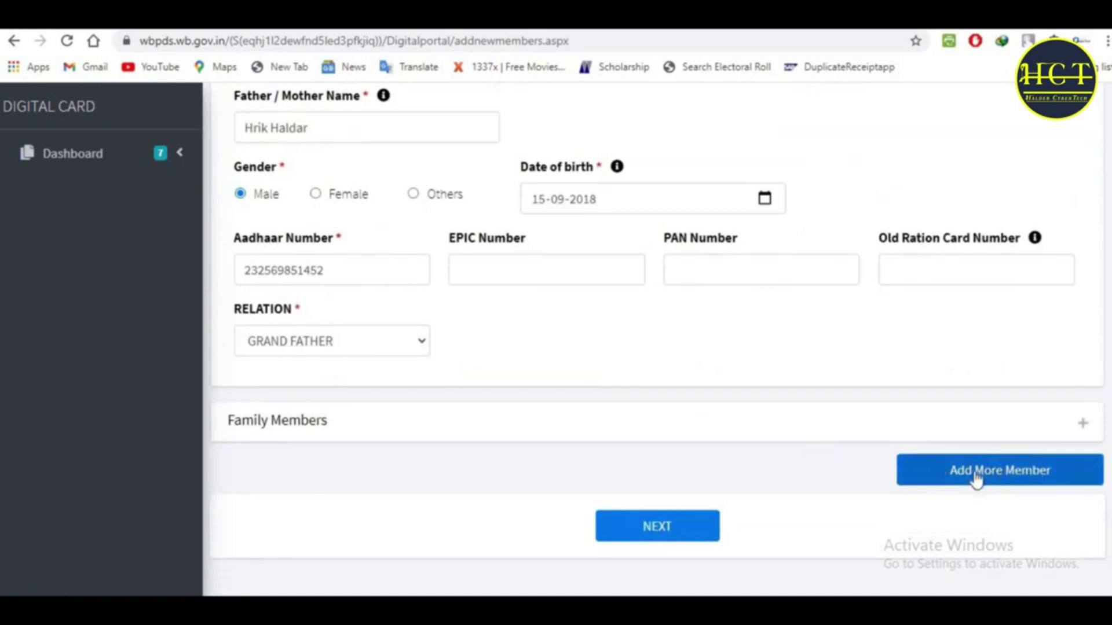
{"action": "left_click", "coordinate": [1083, 427]}
{"action": "scroll", "coordinate": [496, 439], "scroll_direction": "down", "scroll_amount": 3}
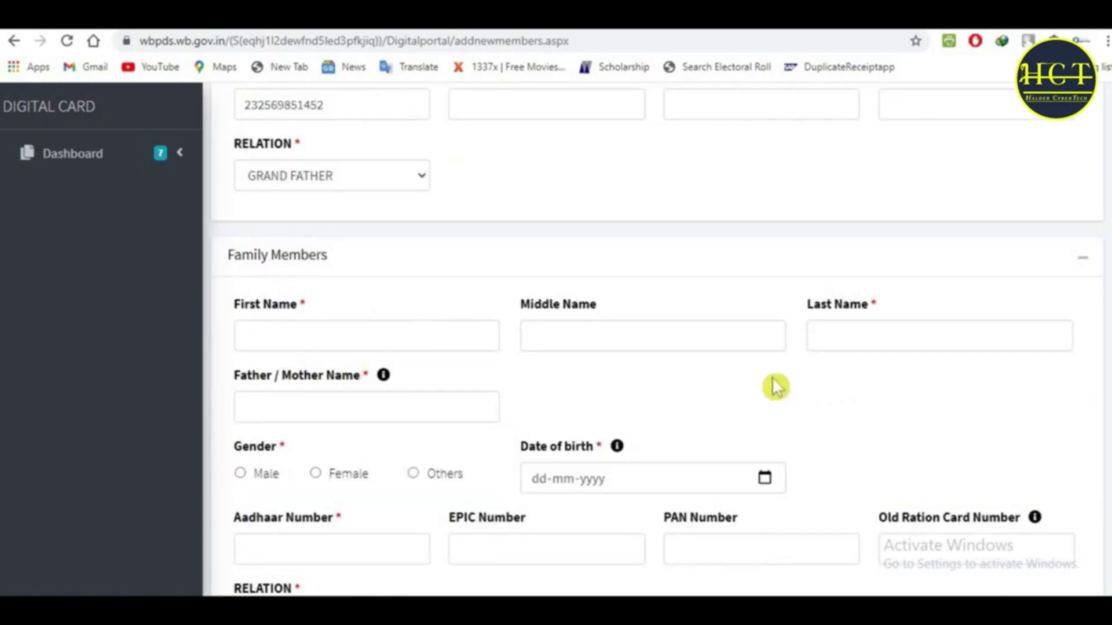
{"action": "scroll", "coordinate": [558, 260], "scroll_direction": "down", "scroll_amount": 5}
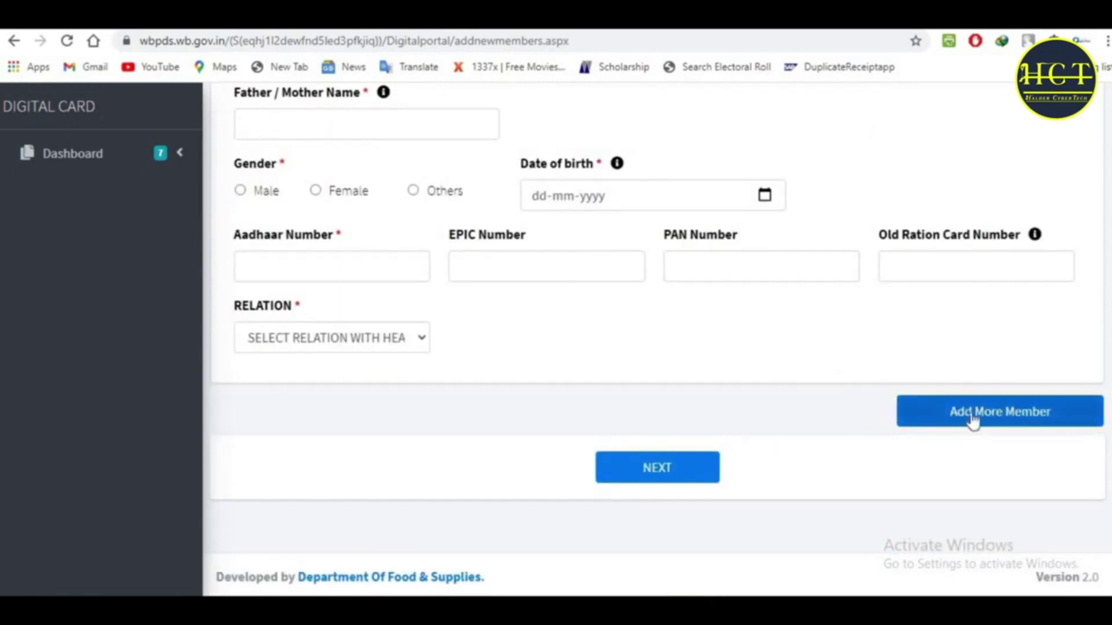
{"action": "scroll", "coordinate": [793, 385], "scroll_direction": "up", "scroll_amount": 5}
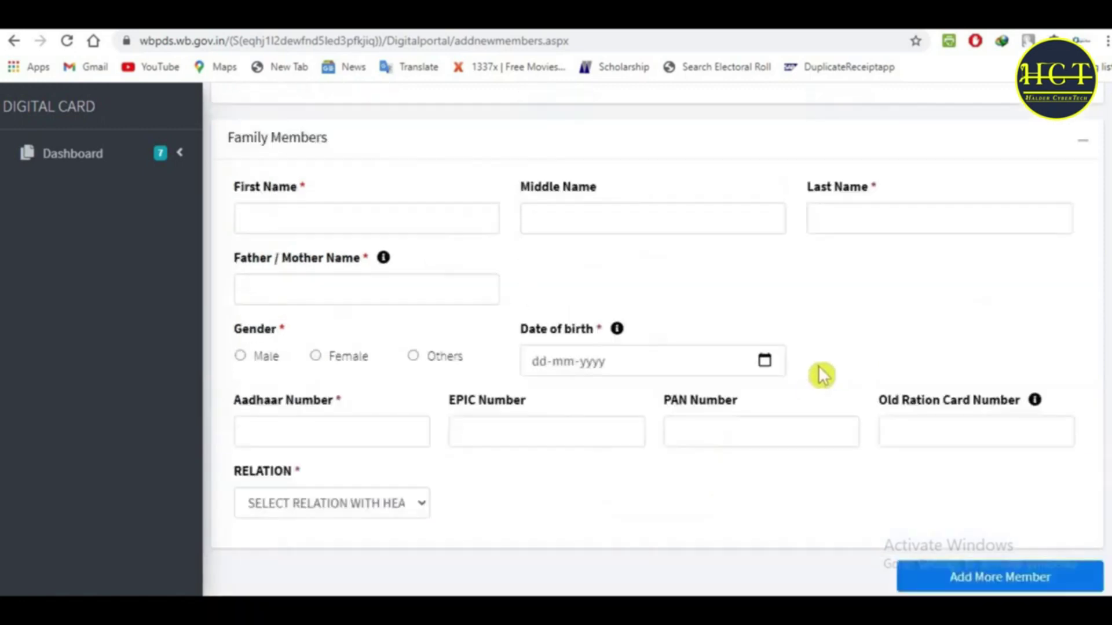
{"action": "scroll", "coordinate": [825, 367], "scroll_direction": "down", "scroll_amount": 3}
{"action": "scroll", "coordinate": [816, 359], "scroll_direction": "up", "scroll_amount": 3}
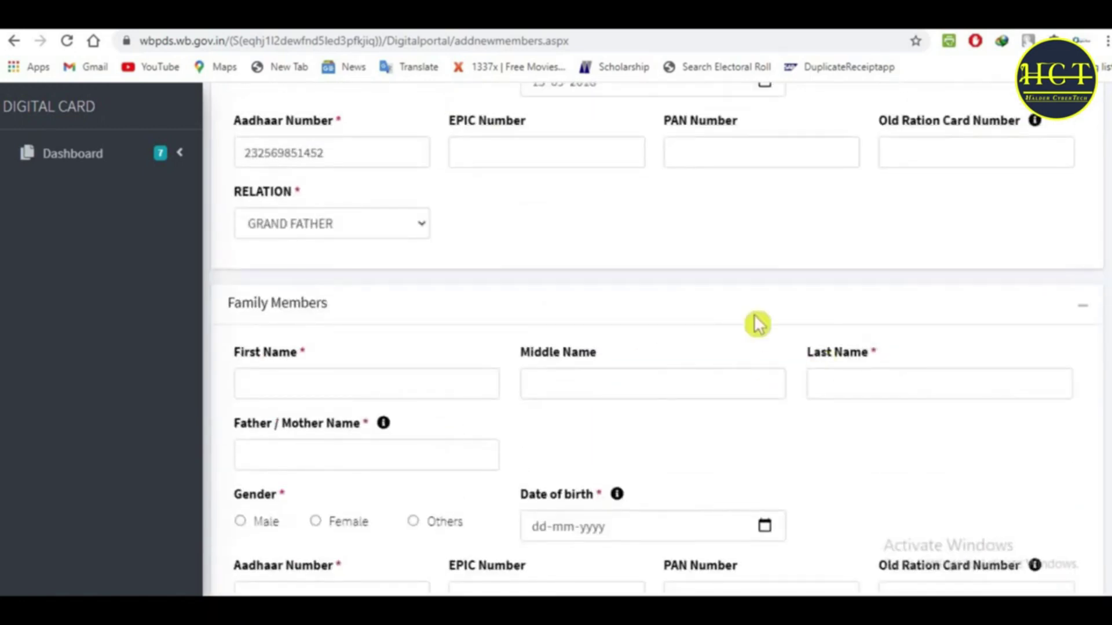
{"action": "left_click", "coordinate": [1089, 315]}
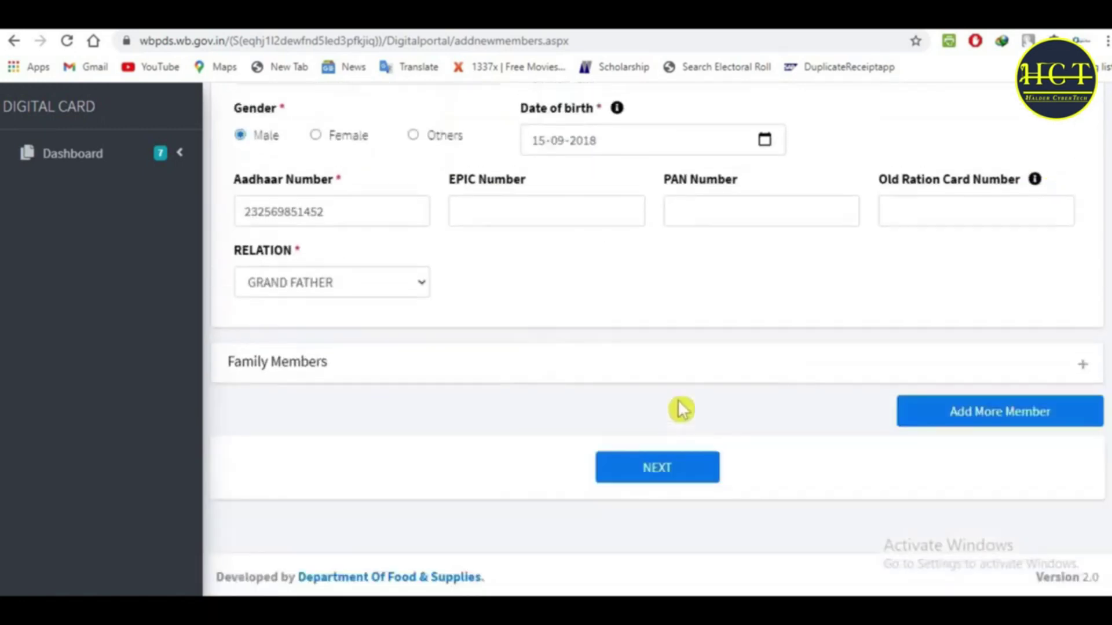
Check the completed Family Member details and continue to the application review.
{"action": "scroll", "coordinate": [579, 388], "scroll_direction": "up", "scroll_amount": 3}
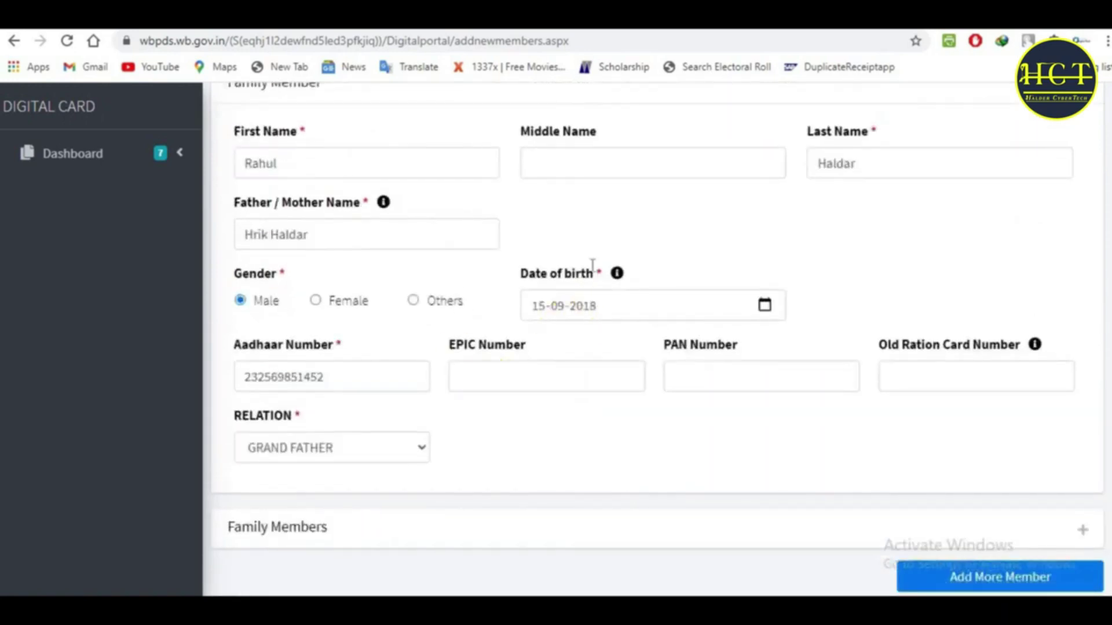
{"action": "scroll", "coordinate": [660, 437], "scroll_direction": "down", "scroll_amount": 3}
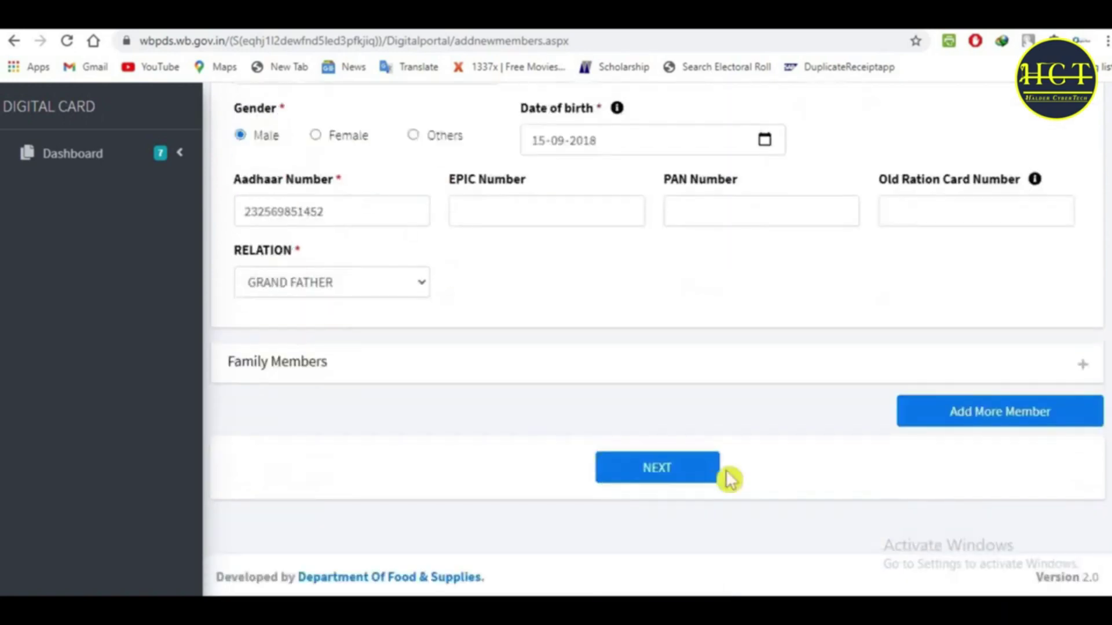
{"action": "left_click", "coordinate": [660, 469]}
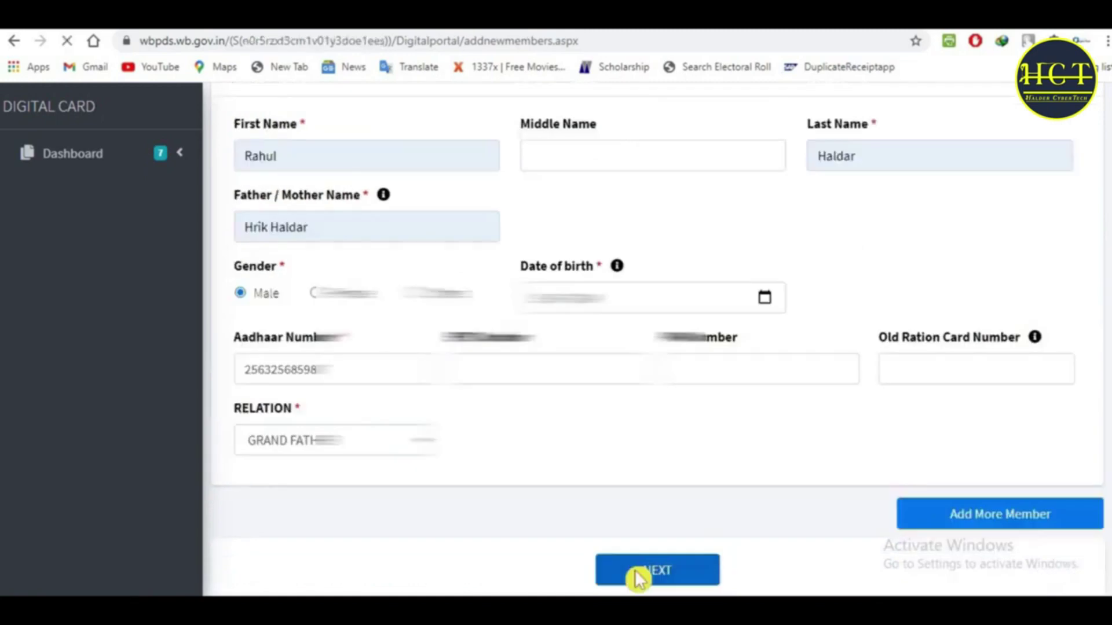
Review the newly added member's details, agree that no further changes are needed, and proceed with the application.
{"action": "scroll", "coordinate": [602, 379], "scroll_direction": "down", "scroll_amount": 5}
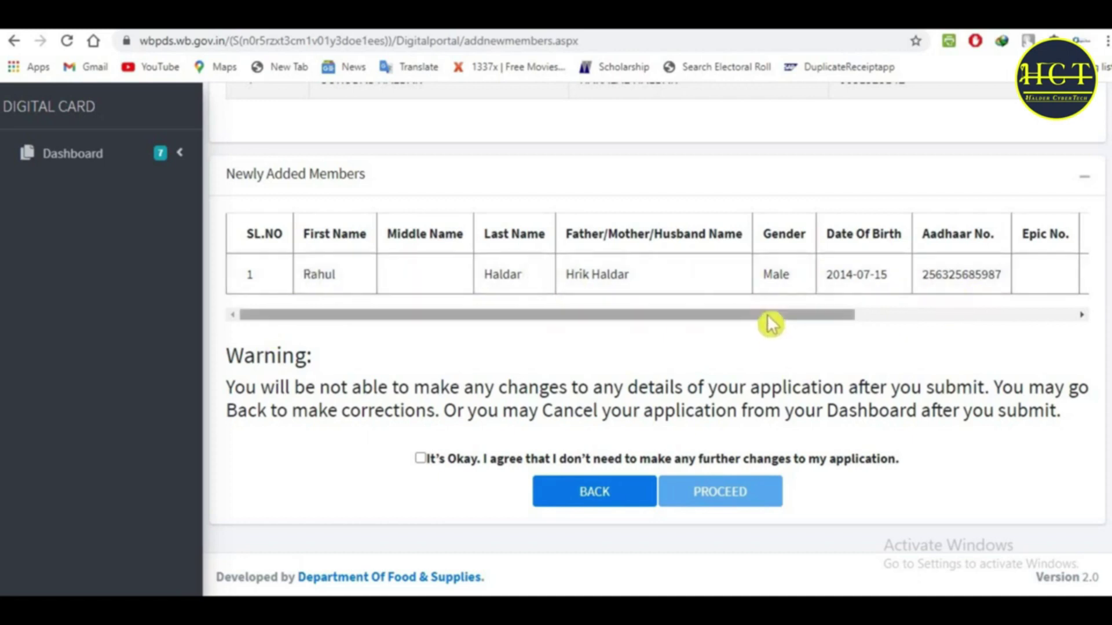
{"action": "left_click_drag", "start_coordinate": [823, 322], "coordinate": [1037, 315]}
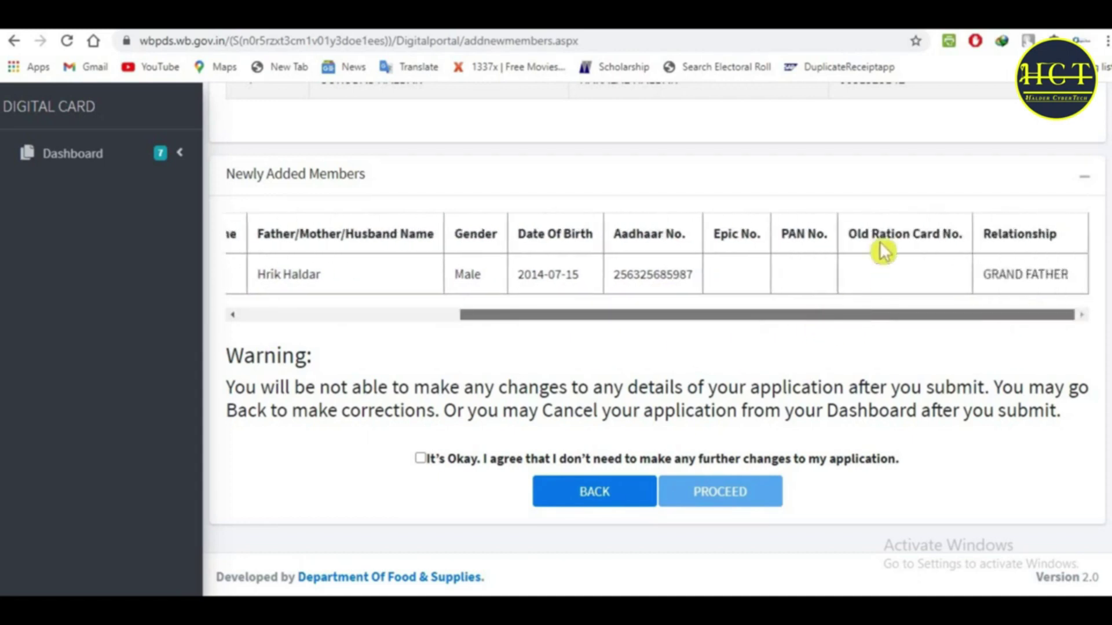
{"action": "left_click_drag", "start_coordinate": [745, 322], "coordinate": [466, 450]}
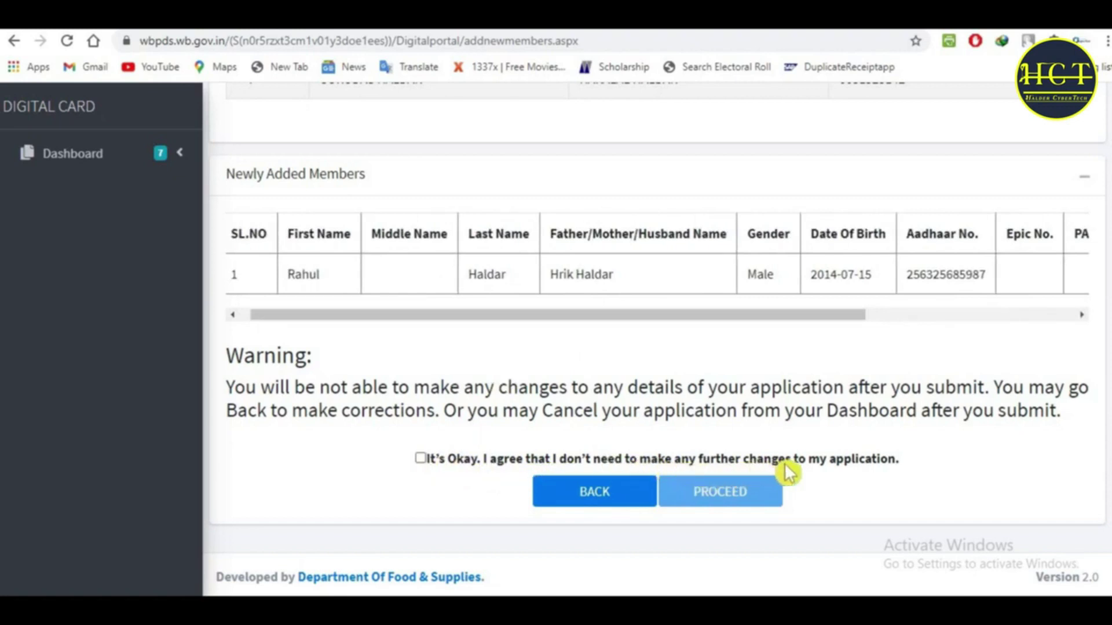
{"action": "left_click", "coordinate": [420, 458]}
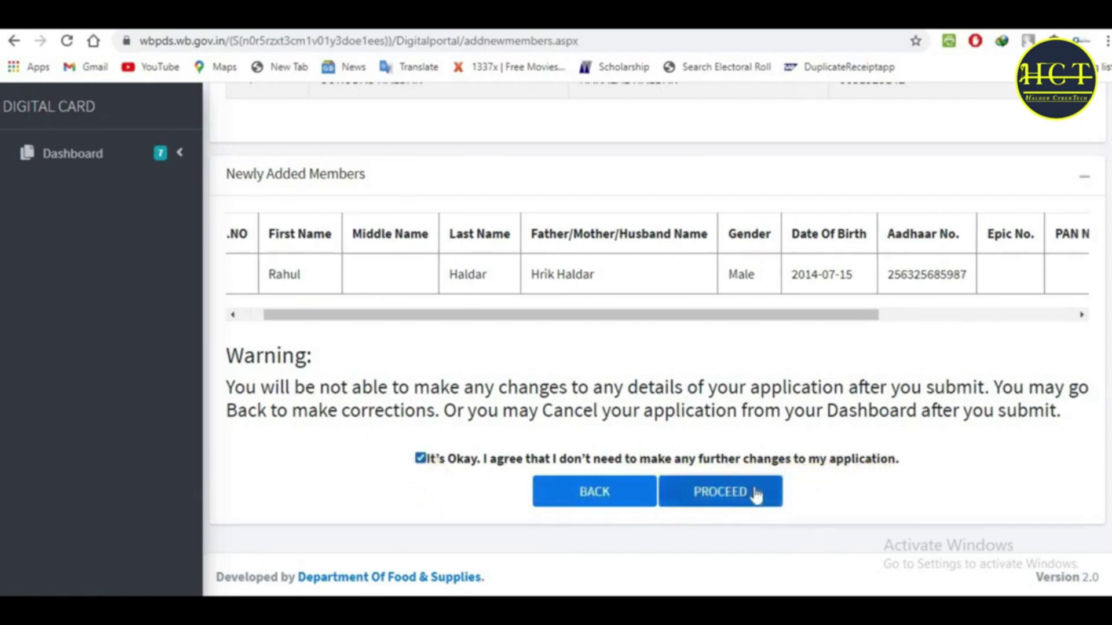
{"action": "left_click", "coordinate": [750, 489]}
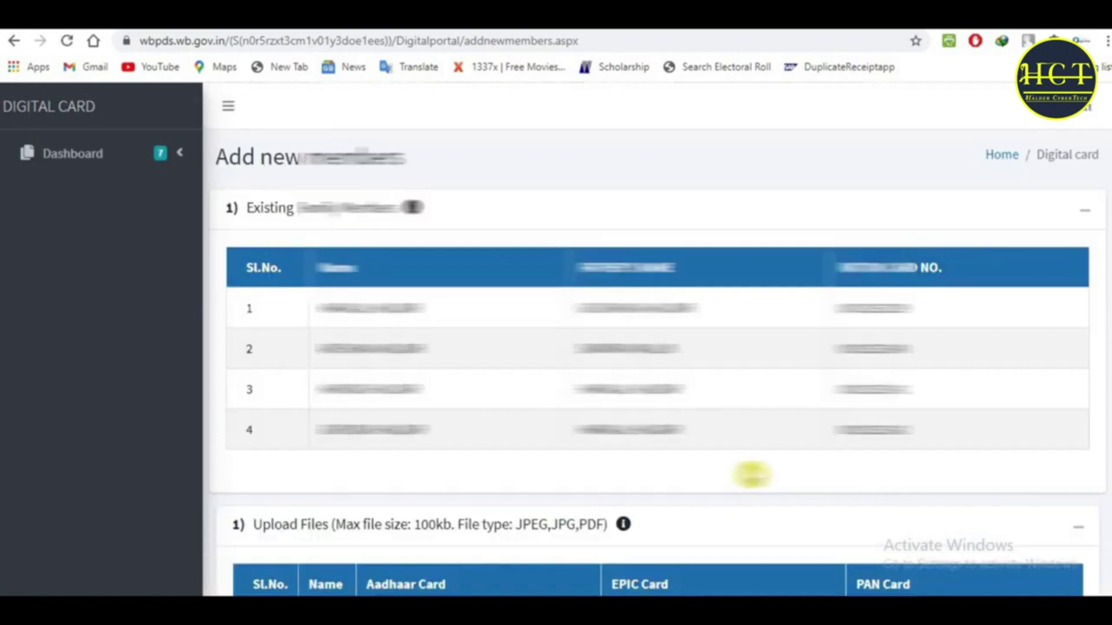
Upload Aadhar card.jpg as the new member's Aadhaar Card document.
{"action": "scroll", "coordinate": [751, 474], "scroll_direction": "down", "scroll_amount": 3}
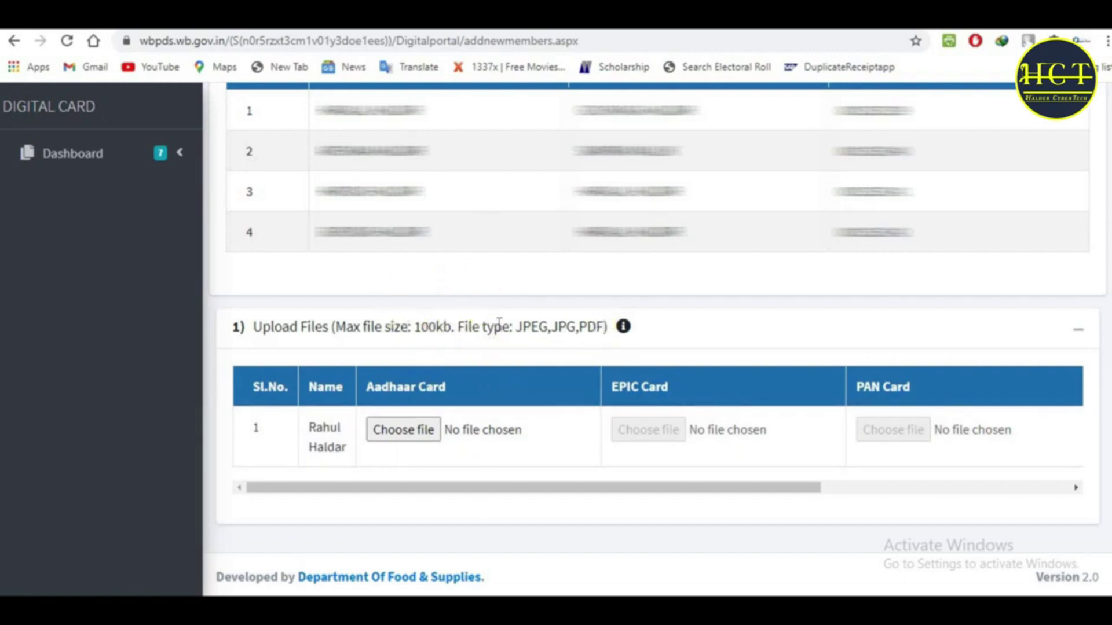
{"action": "left_click", "coordinate": [412, 440]}
{"action": "scroll", "coordinate": [480, 278], "scroll_direction": "up", "scroll_amount": 2}
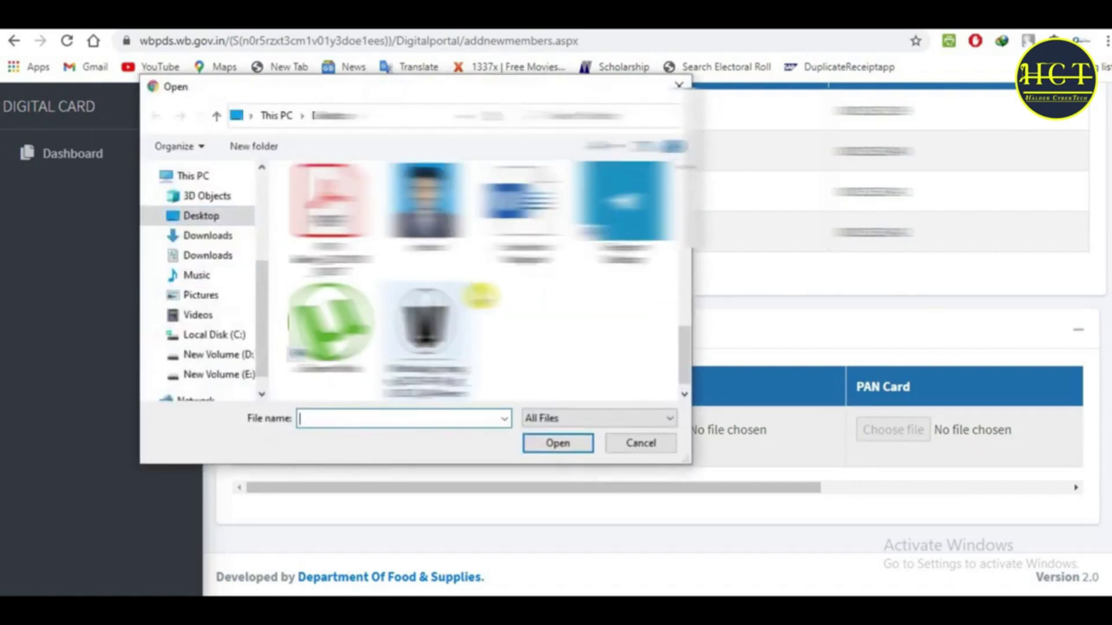
{"action": "scroll", "coordinate": [596, 289], "scroll_direction": "up", "scroll_amount": 6}
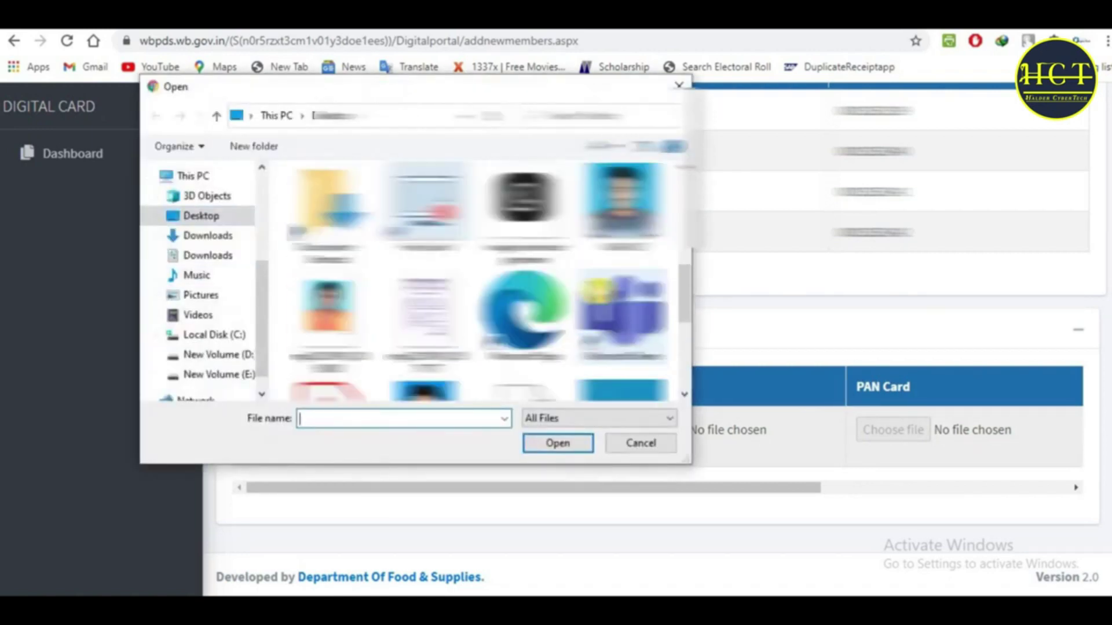
{"action": "scroll", "coordinate": [611, 258], "scroll_direction": "up", "scroll_amount": 2}
{"action": "left_click", "coordinate": [614, 254]}
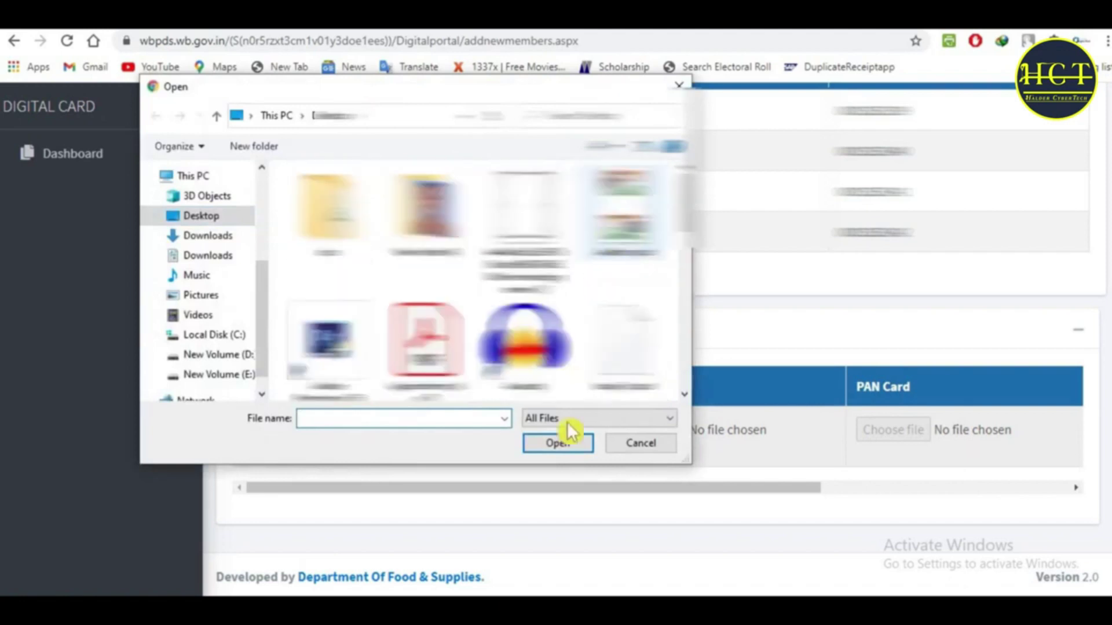
{"action": "left_click", "coordinate": [591, 442]}
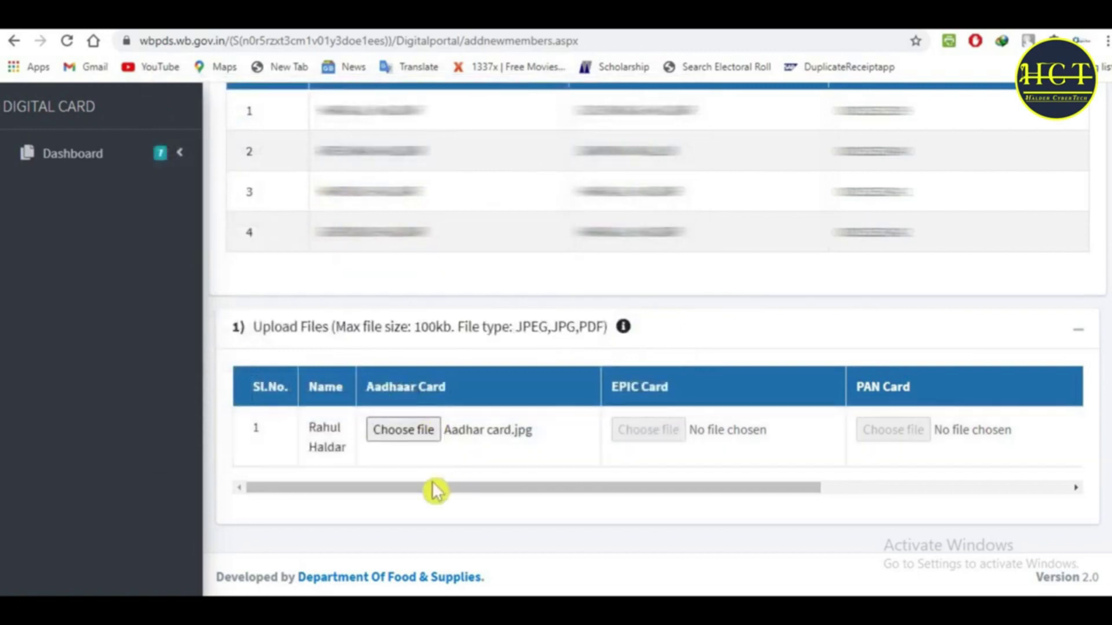
{"action": "left_click", "coordinate": [823, 492]}
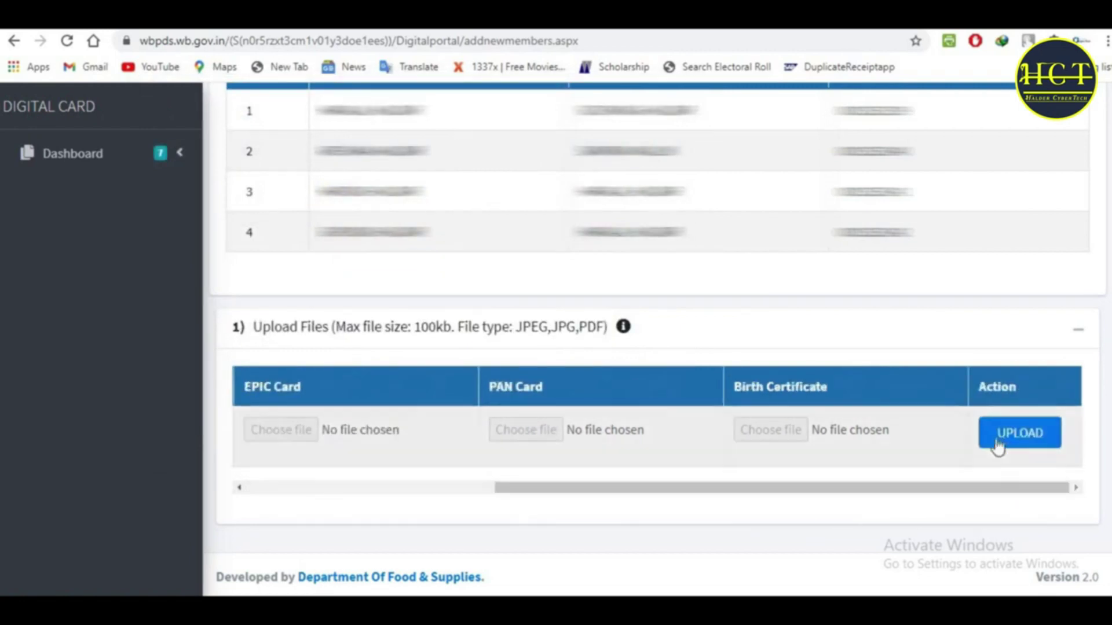
{"action": "left_click", "coordinate": [1019, 439]}
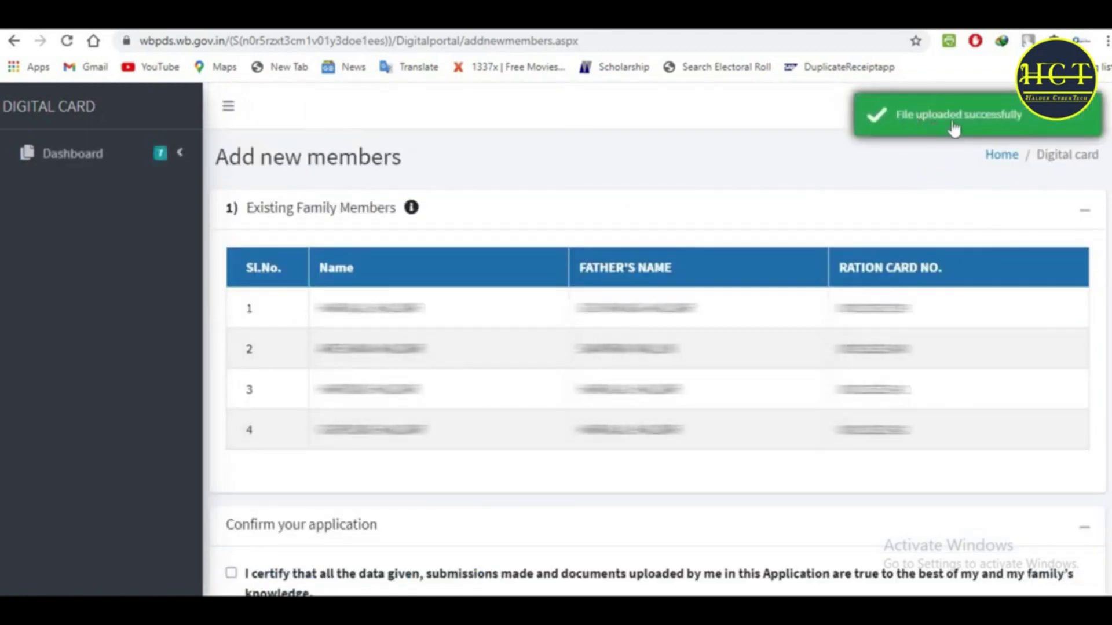
Certify that all submitted data and documents are true, and request an OTP to confirm the application.
{"action": "scroll", "coordinate": [814, 243], "scroll_direction": "down", "scroll_amount": 5}
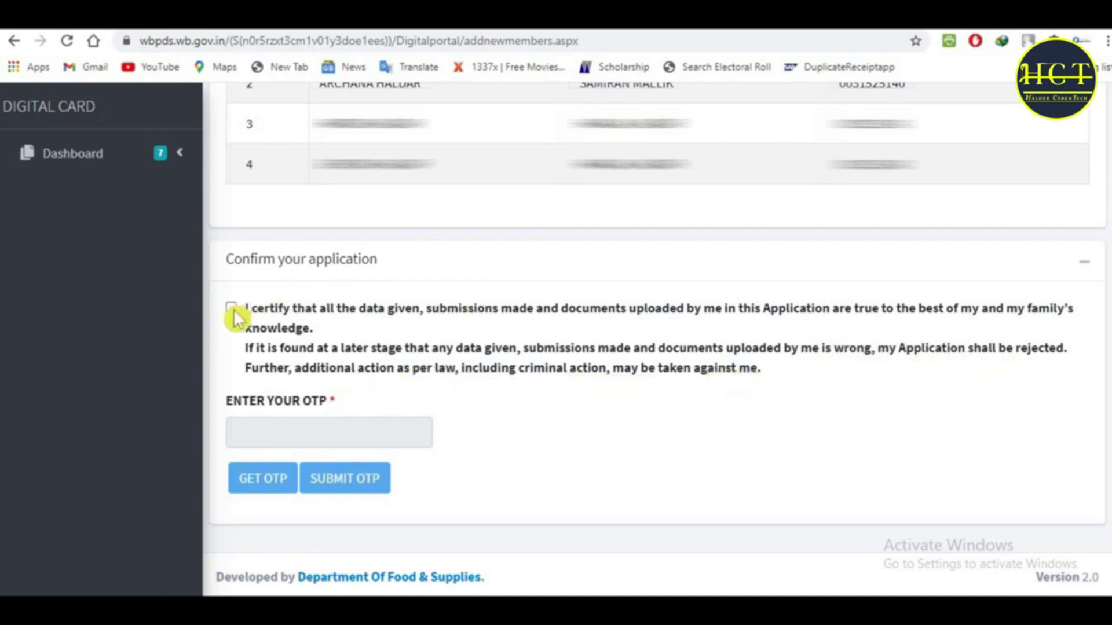
{"action": "left_click", "coordinate": [317, 326]}
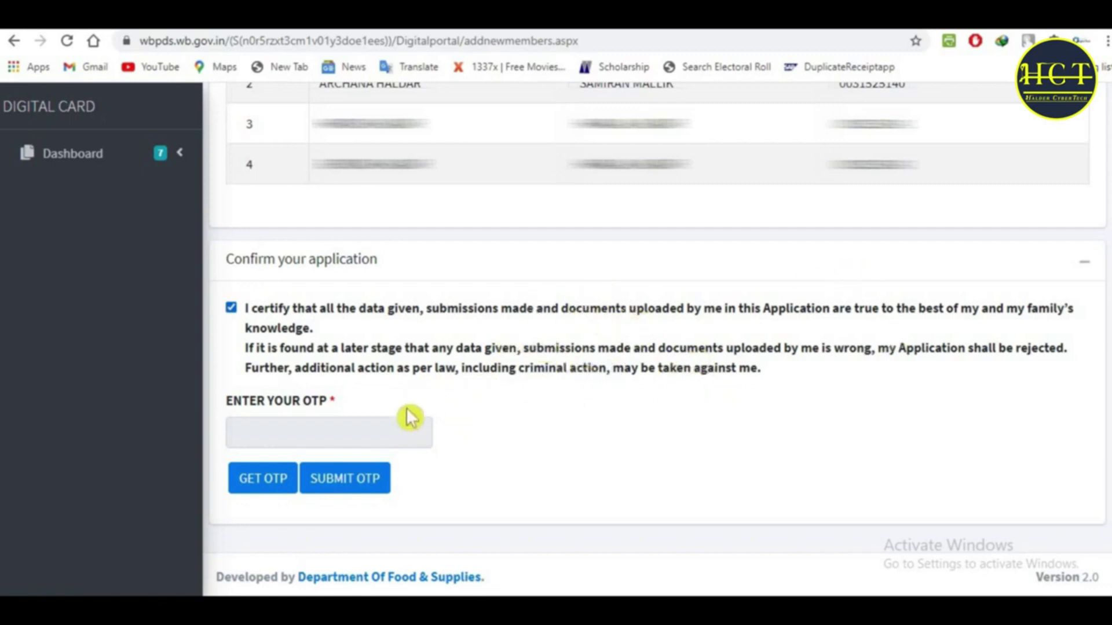
{"action": "left_click", "coordinate": [253, 488]}
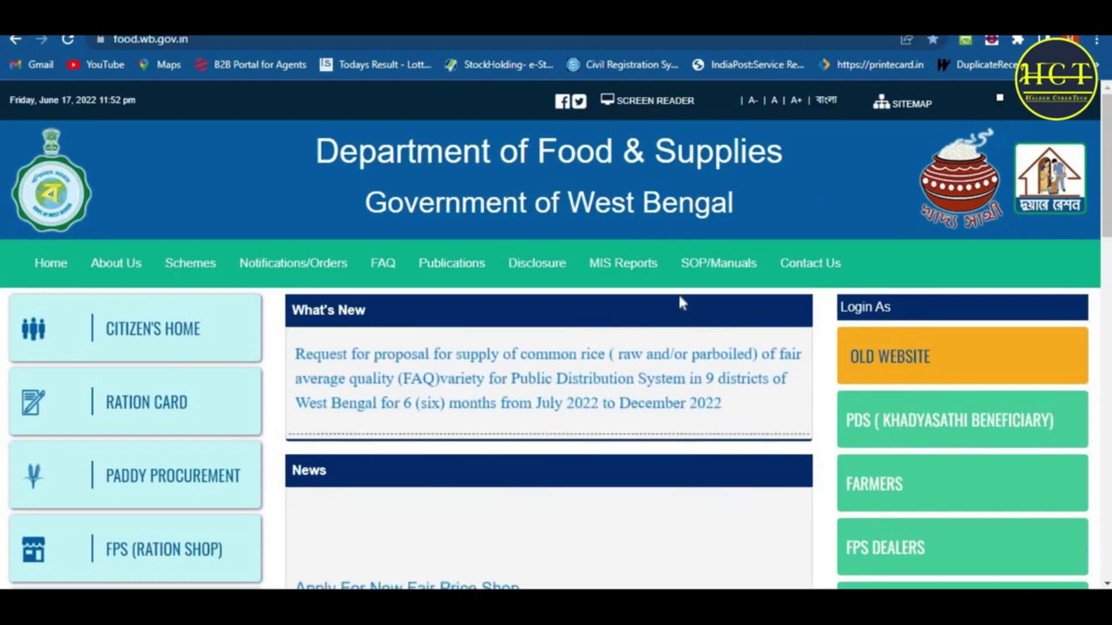
Open the ration card application status check from the Special Services on the Department of Food & Supplies homepage.
{"action": "scroll", "coordinate": [680, 300], "scroll_direction": "down", "scroll_amount": 6}
{"action": "scroll", "coordinate": [680, 300], "scroll_direction": "down", "scroll_amount": 8}
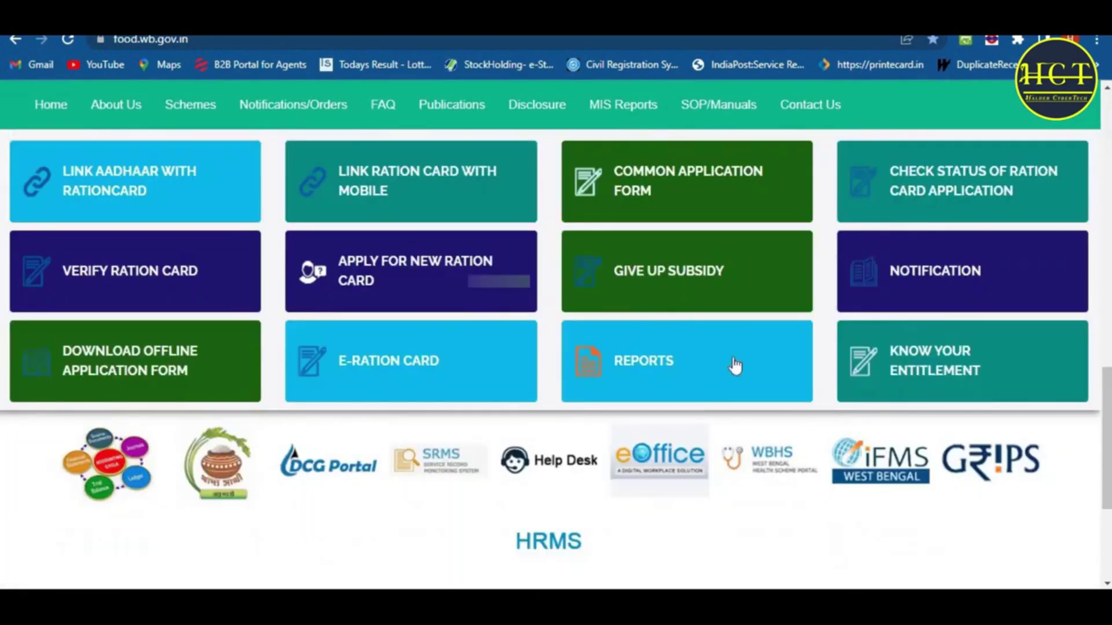
{"action": "scroll", "coordinate": [734, 364], "scroll_direction": "up", "scroll_amount": 3}
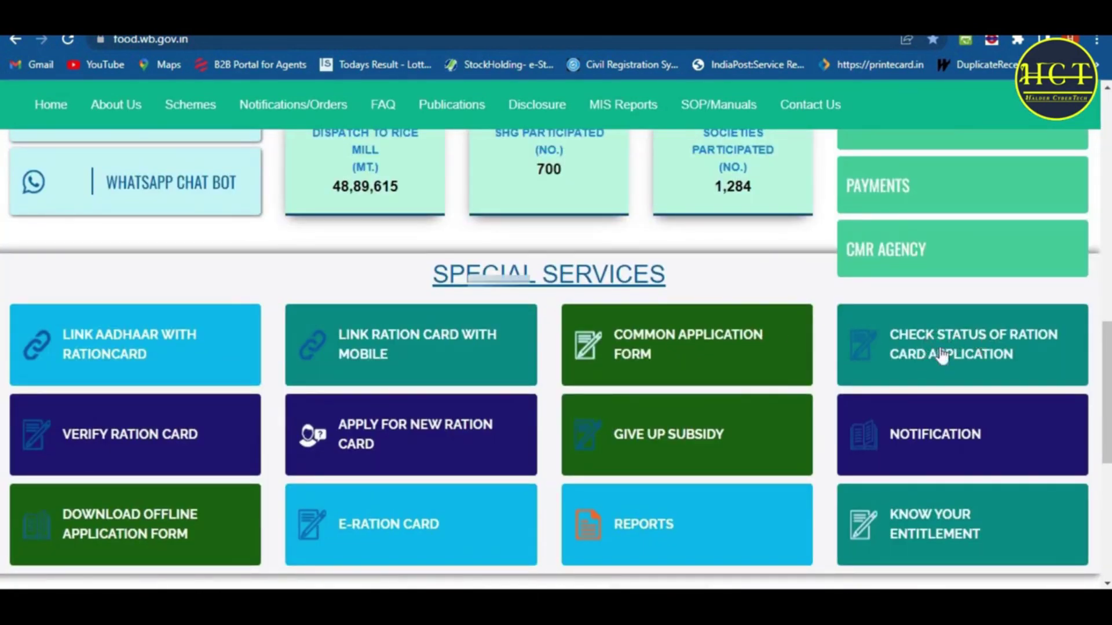
{"action": "left_click", "coordinate": [937, 345]}
{"action": "scroll", "coordinate": [419, 378], "scroll_direction": "down", "scroll_amount": 5}
{"action": "scroll", "coordinate": [419, 374], "scroll_direction": "up", "scroll_amount": 5}
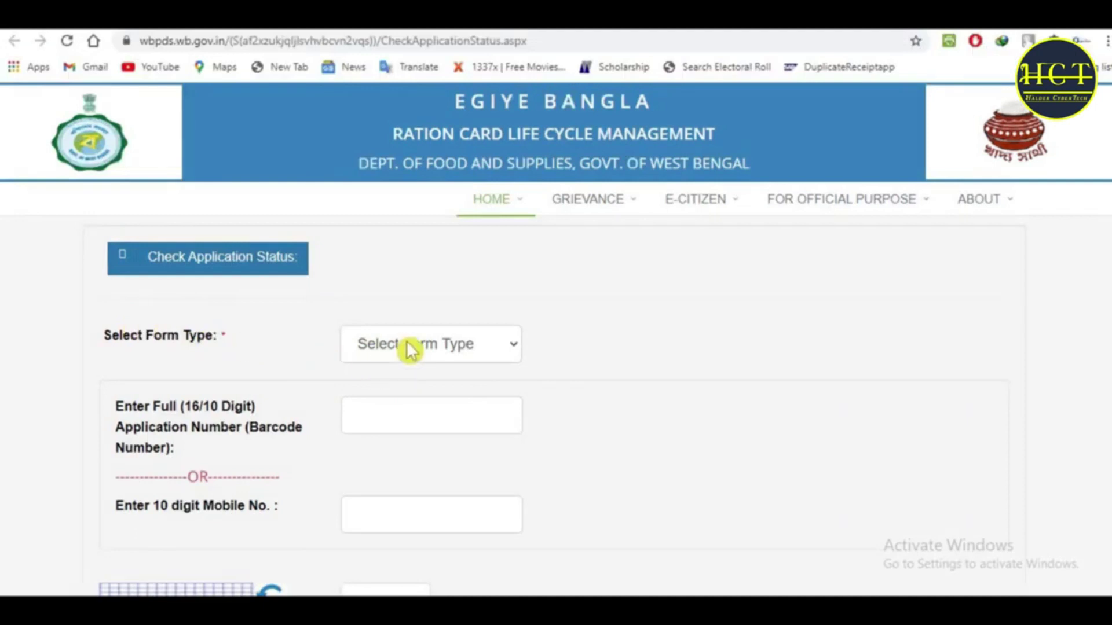
Choose Form-IV as the form type and enter the applicant's 10-digit mobile number for the status check.
{"action": "left_click", "coordinate": [410, 349]}
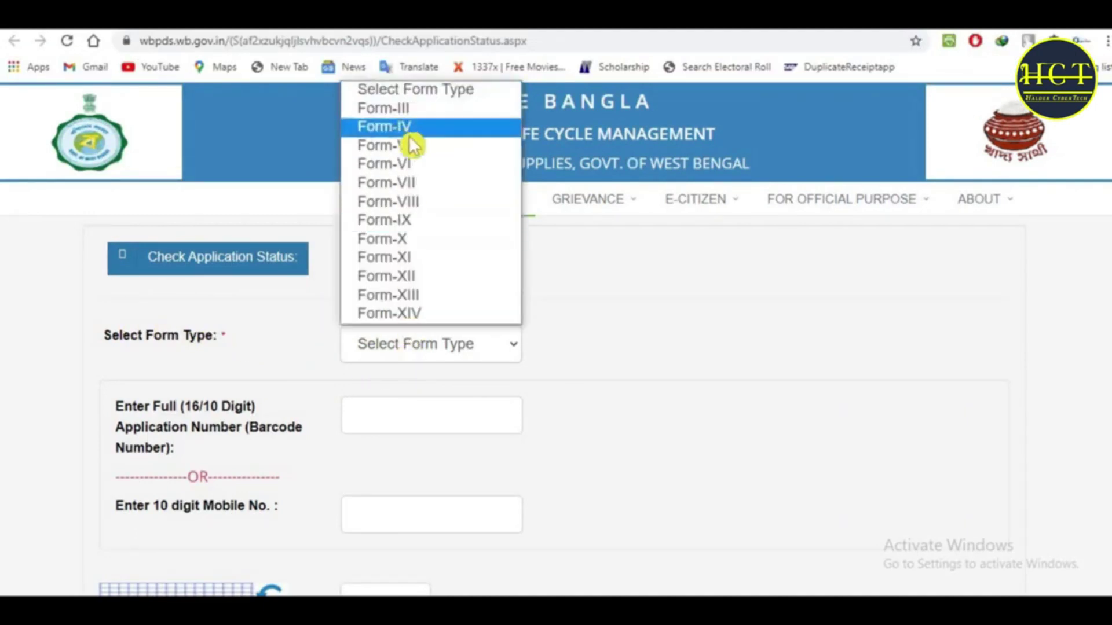
{"action": "left_click", "coordinate": [390, 128]}
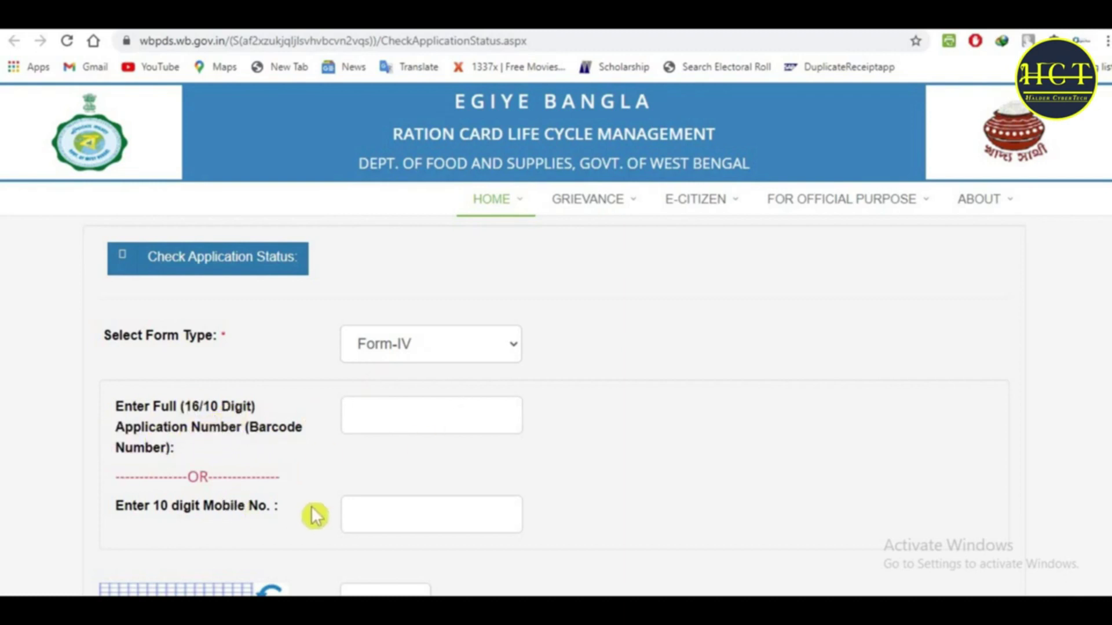
{"action": "scroll", "coordinate": [311, 515], "scroll_direction": "down", "scroll_amount": 3}
{"action": "left_click", "coordinate": [416, 348]}
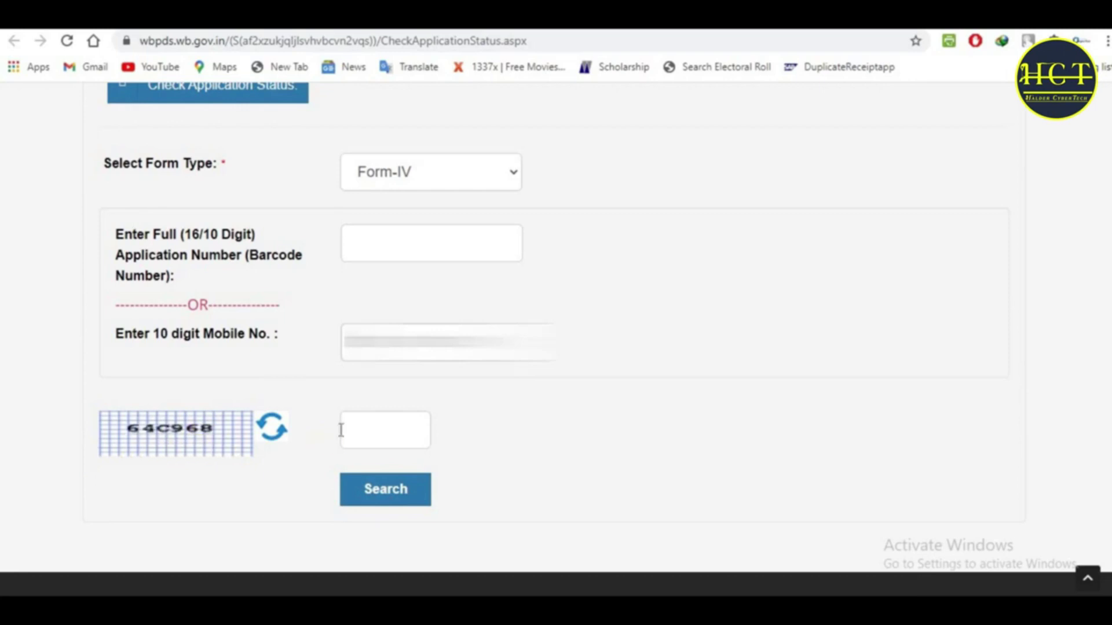
Enter the displayed captcha code, search for the application, and review the status of each processing stage.
{"action": "left_click", "coordinate": [362, 437]}
{"action": "type", "text": "64C968"}
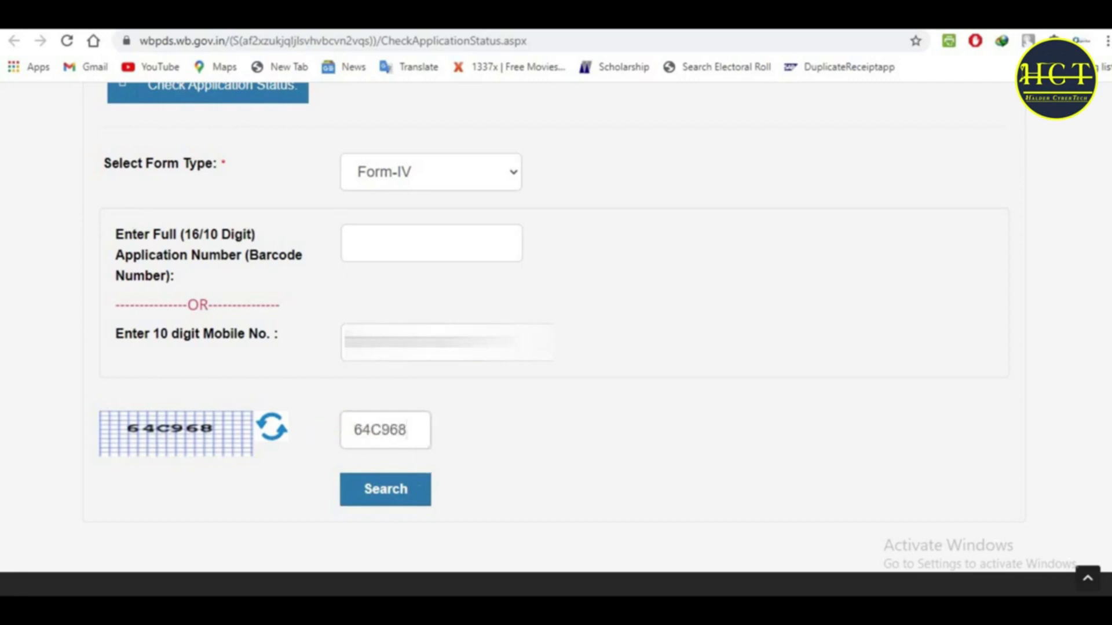
{"action": "left_click", "coordinate": [390, 494]}
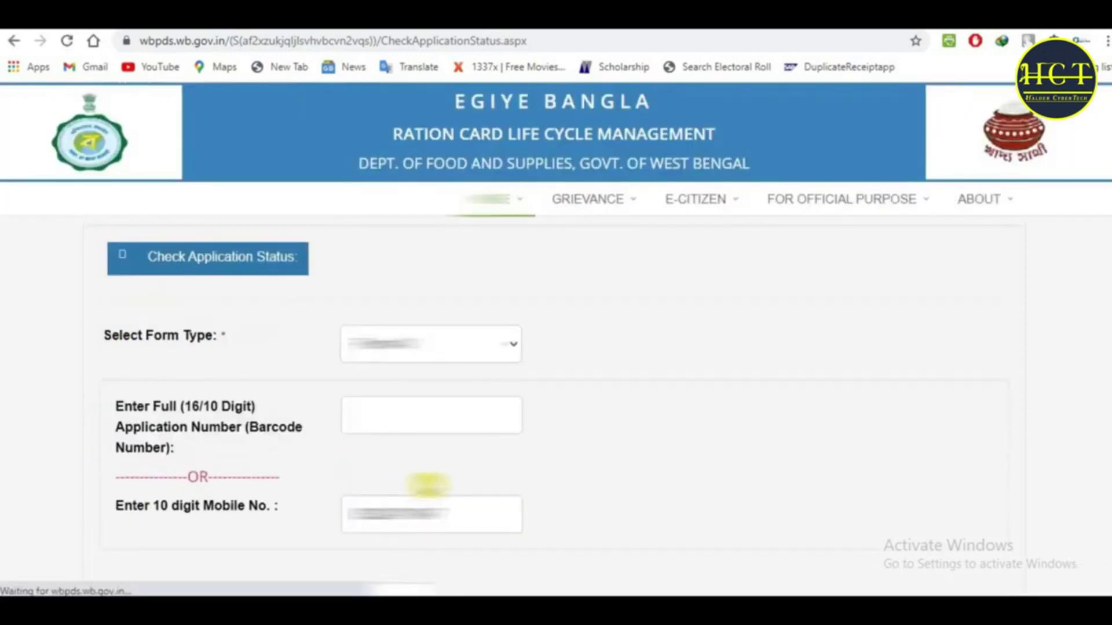
{"action": "scroll", "coordinate": [556, 347], "scroll_direction": "down", "scroll_amount": 2}
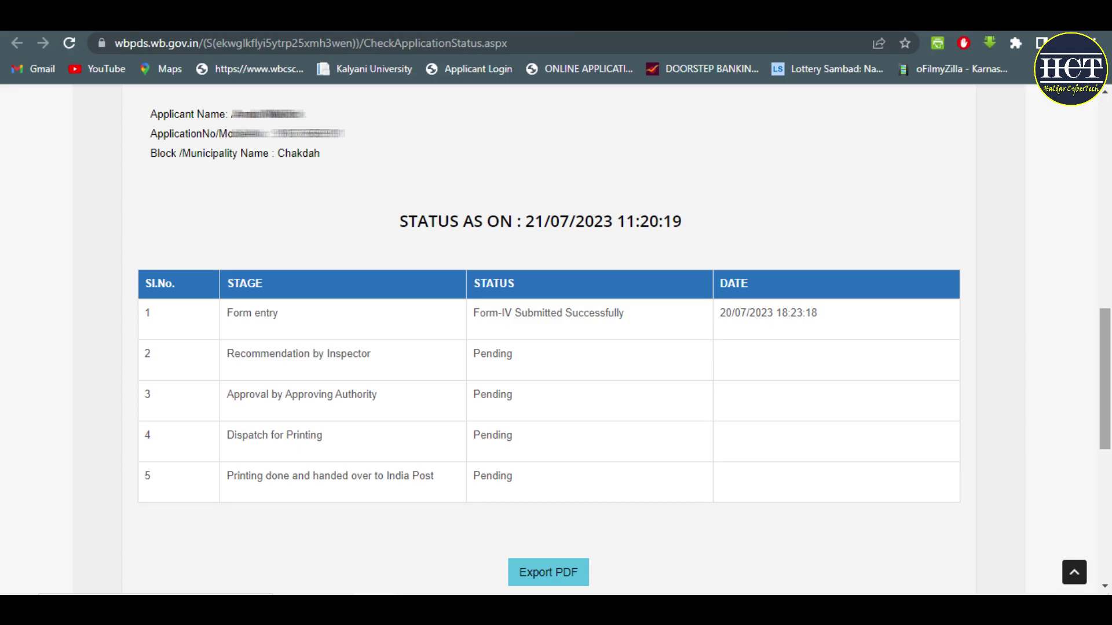